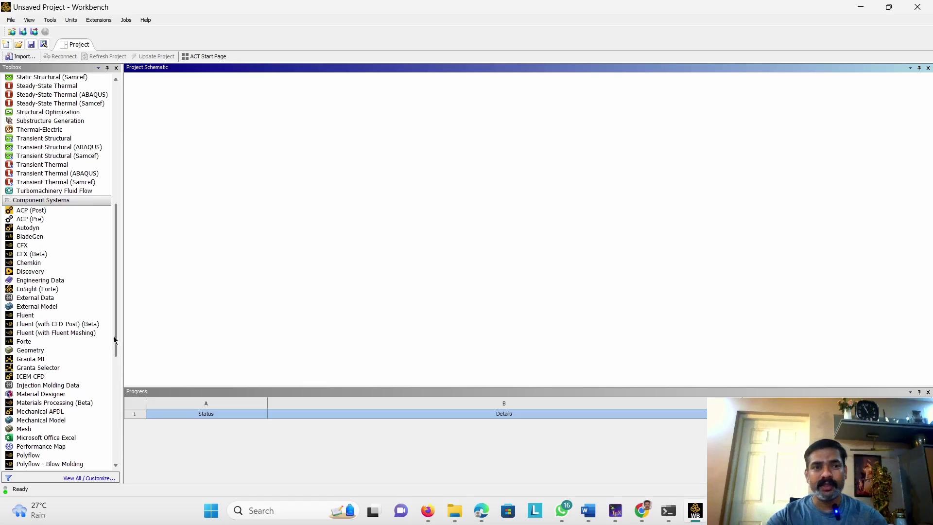
- Add a Geometry component system to the project schematic and open its Geometry cell as a new SpaceClaim geometry
{"action": "mouse_move", "coordinate": [117, 335]}
{"action": "left_mouse_down"}
{"action": "mouse_move", "coordinate": [112, 363]}
{"action": "mouse_move", "coordinate": [120, 223]}
{"action": "mouse_move", "coordinate": [113, 348]}
{"action": "left_mouse_up"}
{"action": "left_click", "coordinate": [51, 352]}
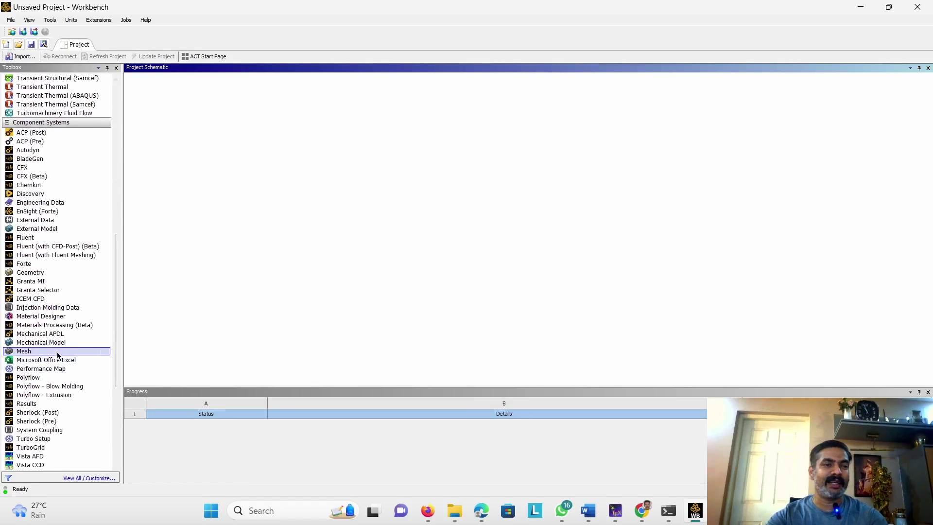
{"action": "left_click_drag", "start_coordinate": [46, 274], "coordinate": [181, 121]}
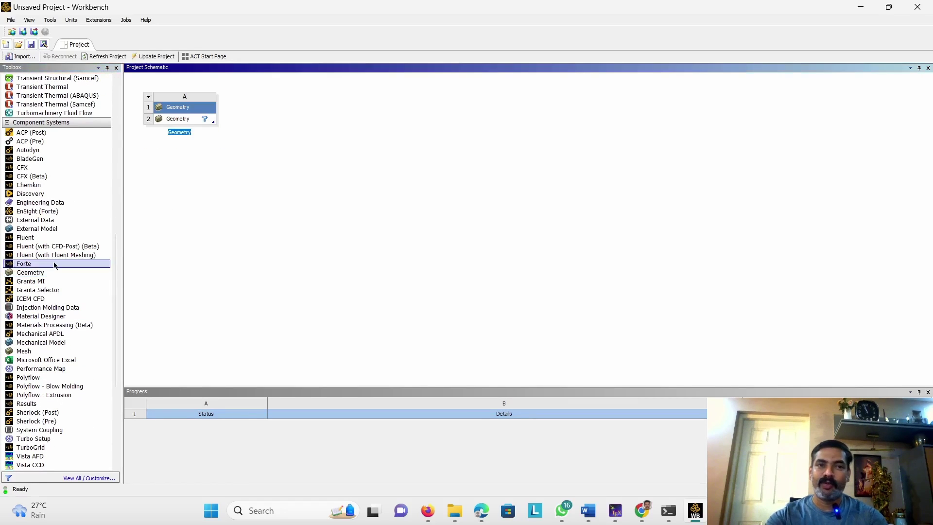
{"action": "left_click", "coordinate": [193, 121]}
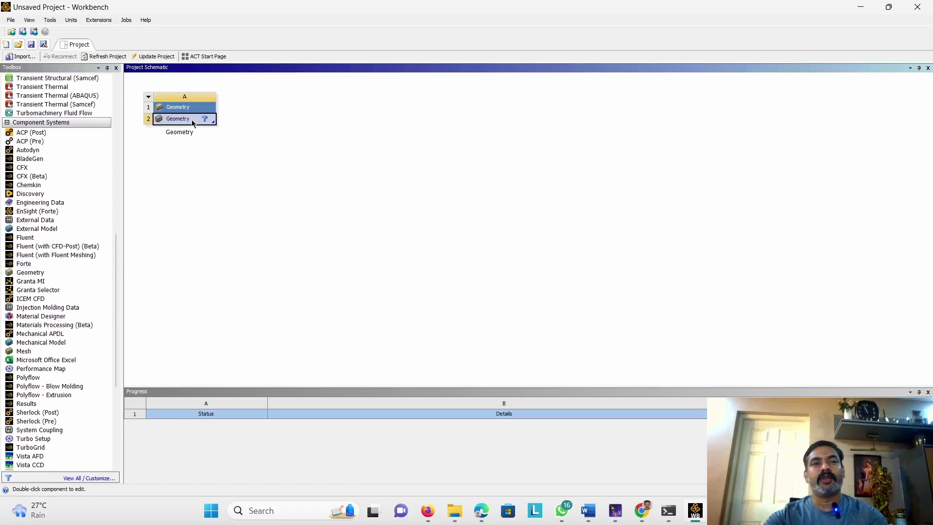
{"action": "right_click", "coordinate": [193, 123]}
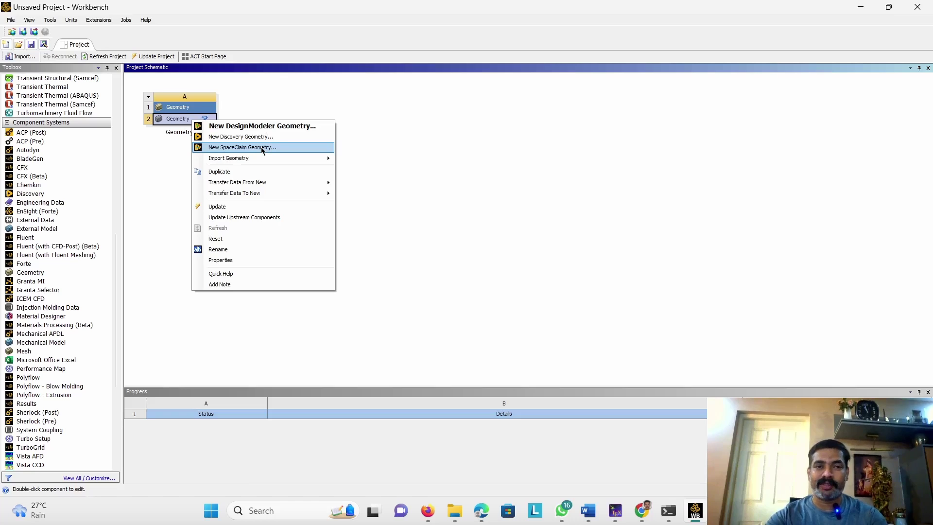
{"action": "left_click", "coordinate": [255, 147]}
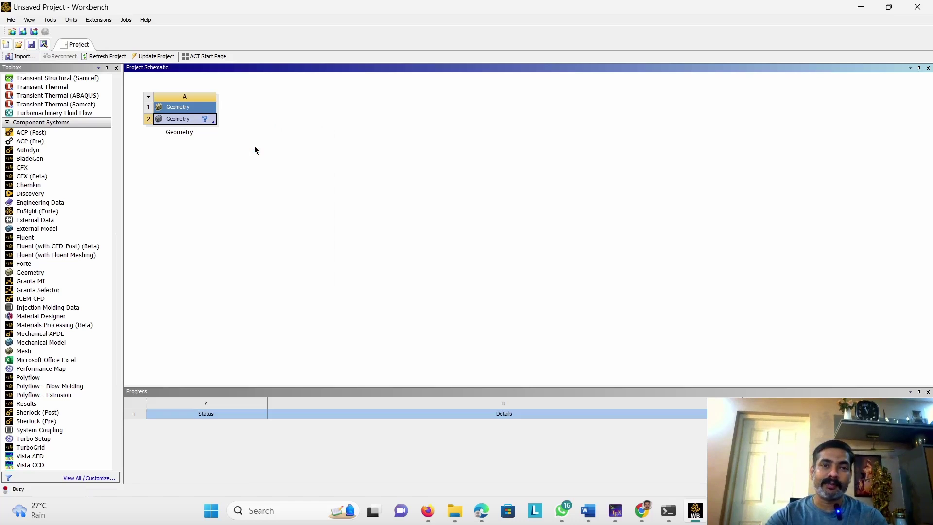
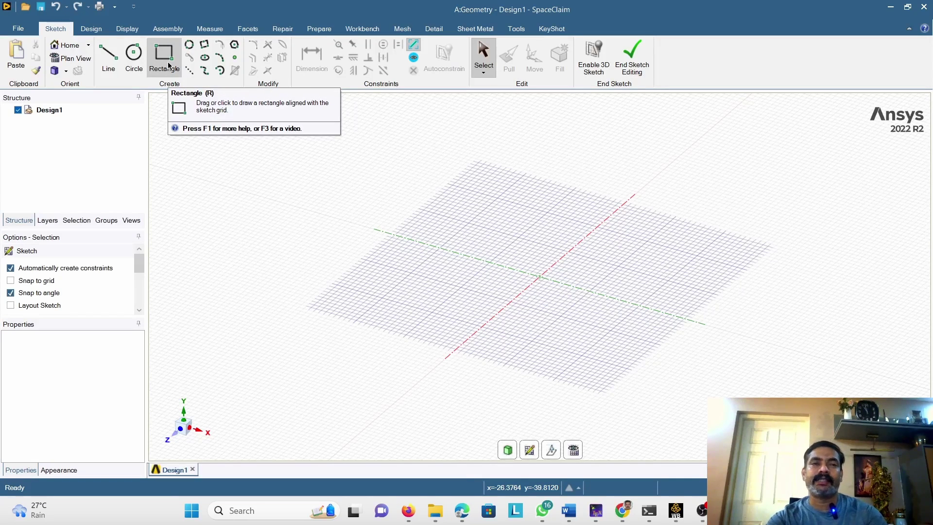
- Sketch a square of about 36 mm around the origin with the Rectangle tool and end sketch editing
{"action": "left_click", "coordinate": [170, 66]}
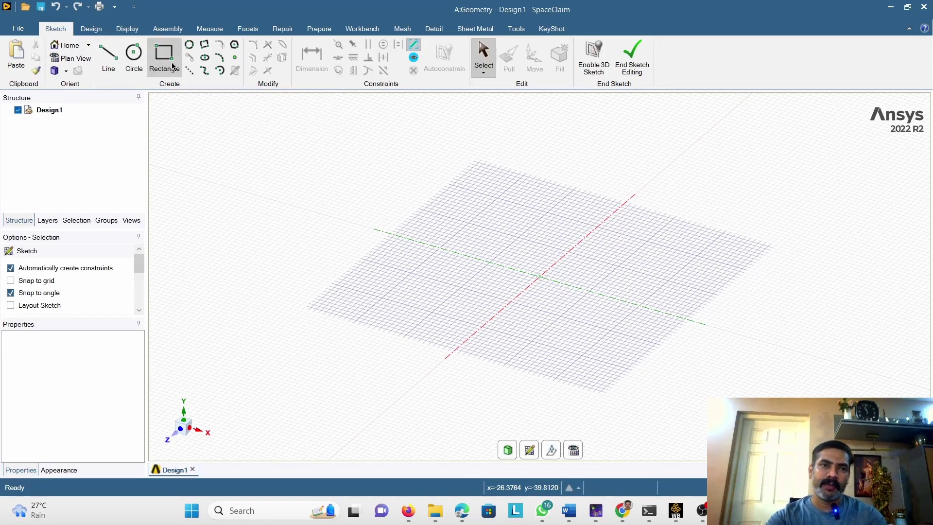
{"action": "left_click", "coordinate": [173, 65]}
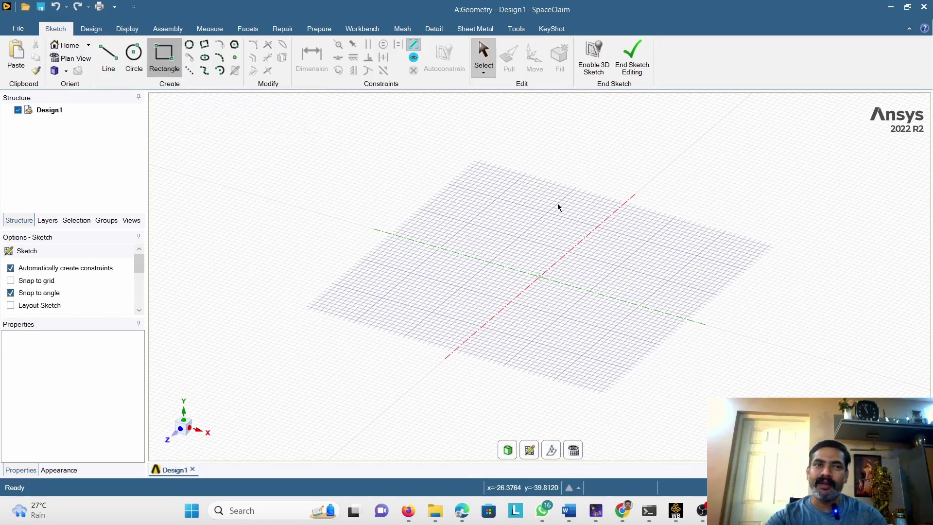
{"action": "left_click", "coordinate": [510, 212]}
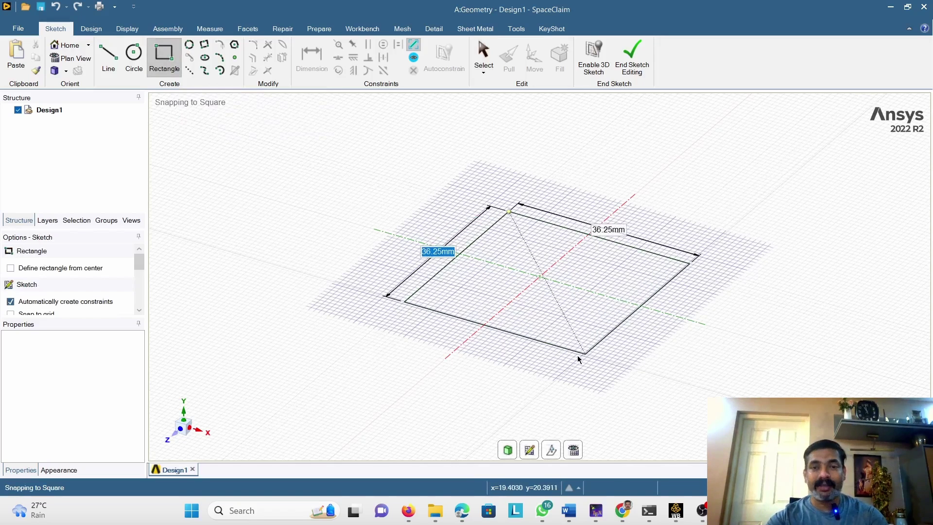
{"action": "left_click", "coordinate": [579, 356]}
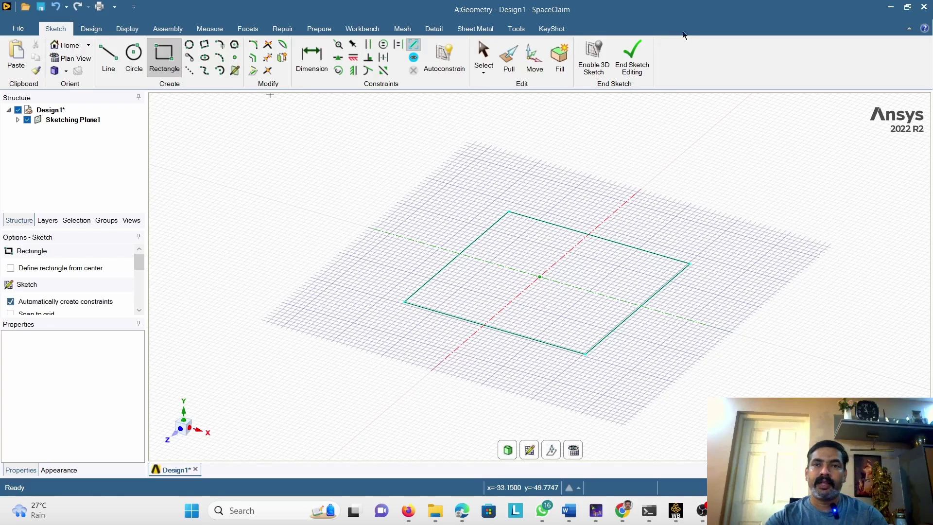
{"action": "left_click", "coordinate": [636, 64]}
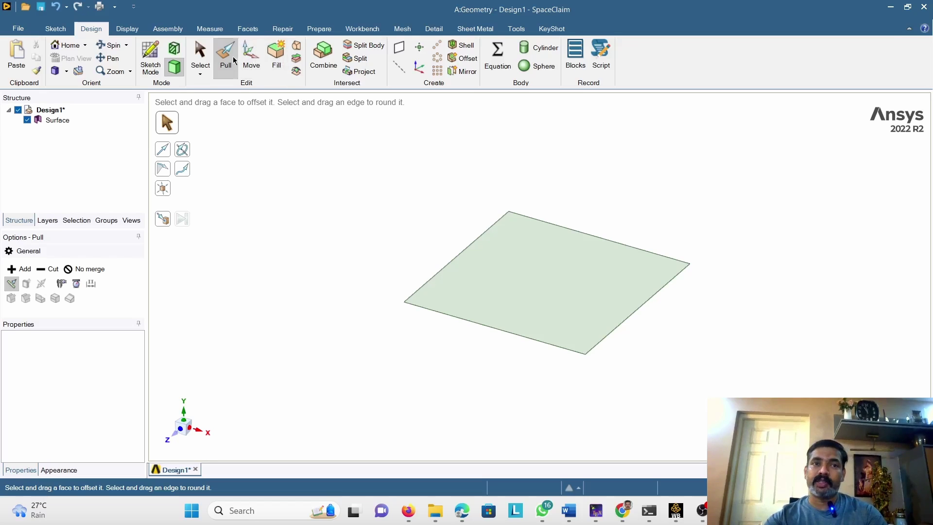
- Pull the square surface upward along Y to form a solid block
{"action": "left_click", "coordinate": [505, 263]}
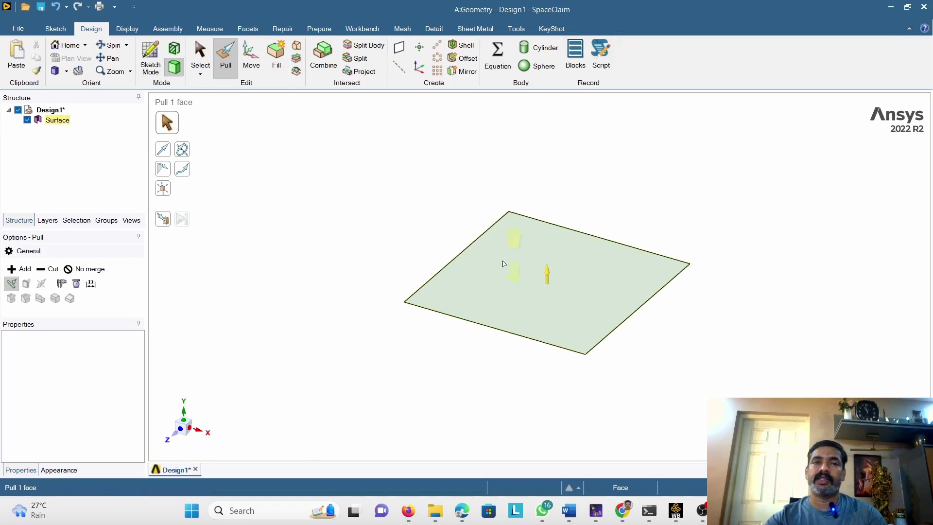
{"action": "left_click_drag", "start_coordinate": [547, 274], "coordinate": [550, 208]}
{"action": "left_click", "coordinate": [330, 209]}
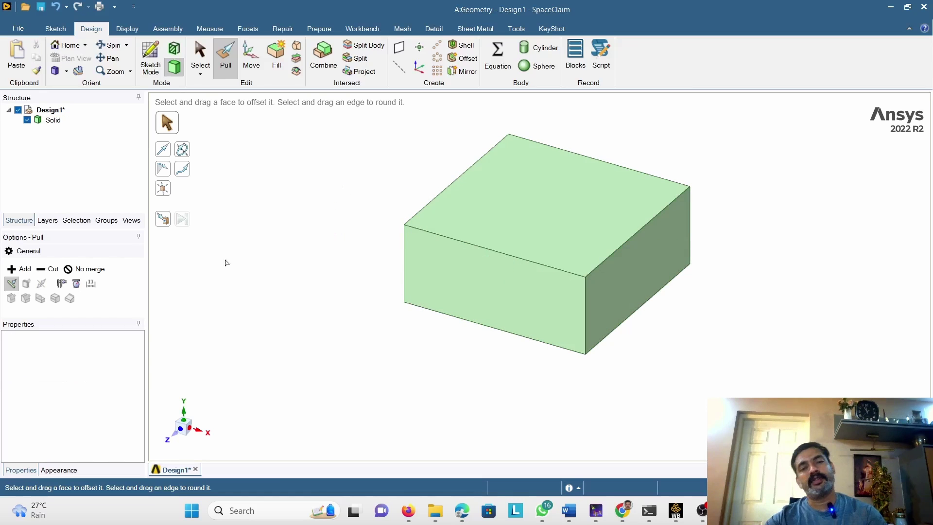
{"action": "left_click", "coordinate": [599, 178]}
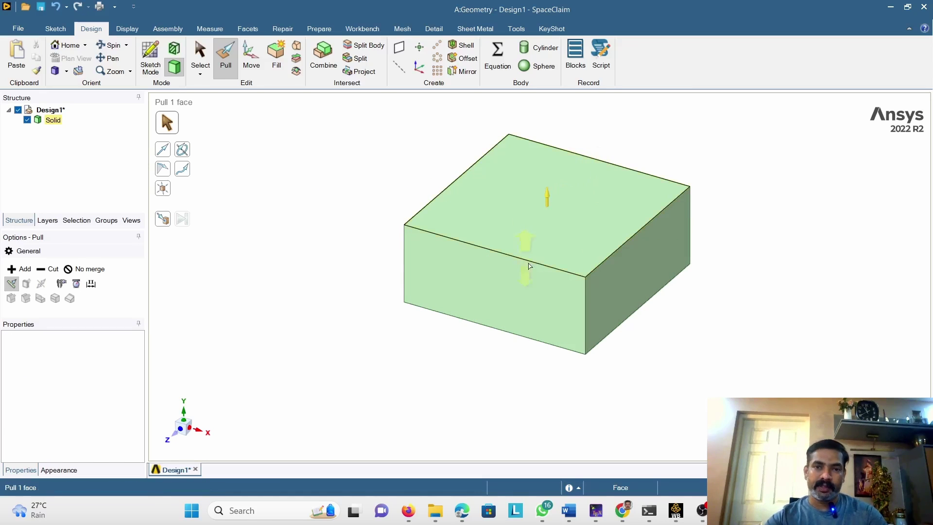
{"action": "left_click", "coordinate": [500, 292]}
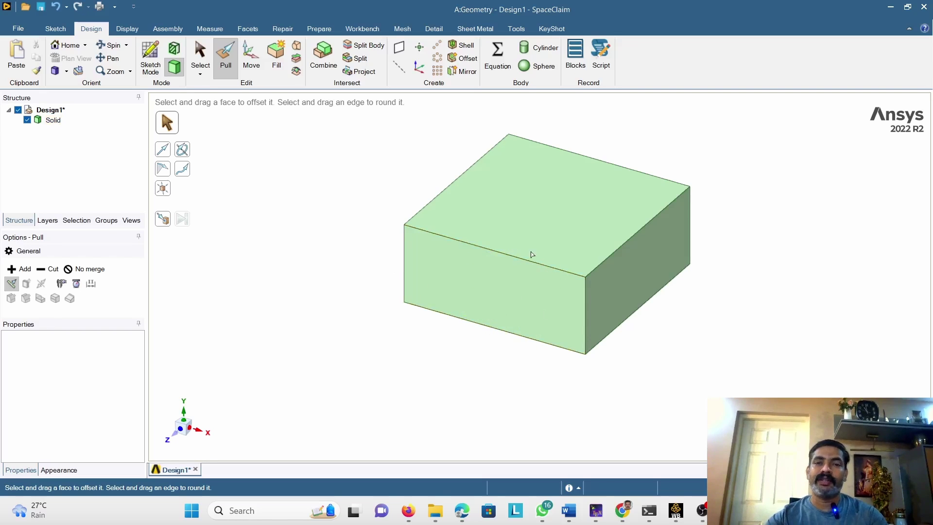
{"action": "left_click", "coordinate": [286, 192]}
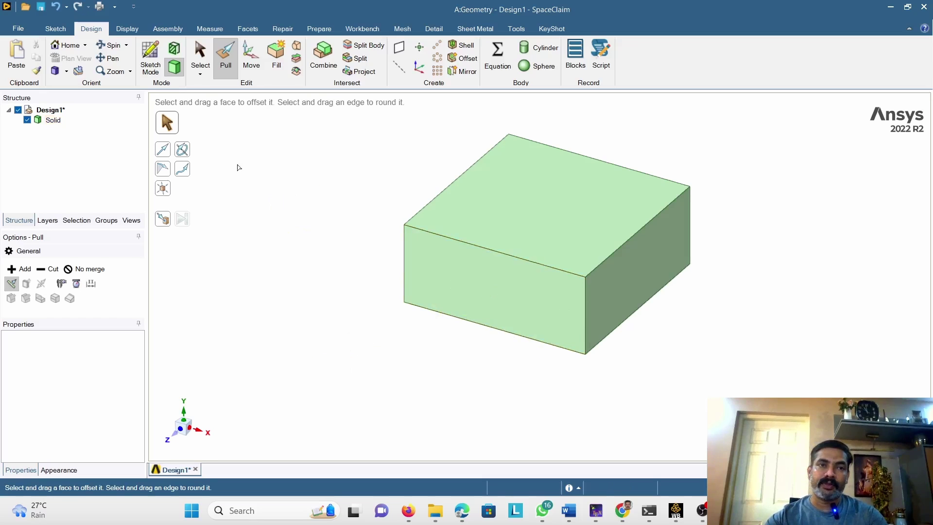
- Copy the block's front face and paste it in place as a separate surface body
{"action": "left_click", "coordinate": [199, 54]}
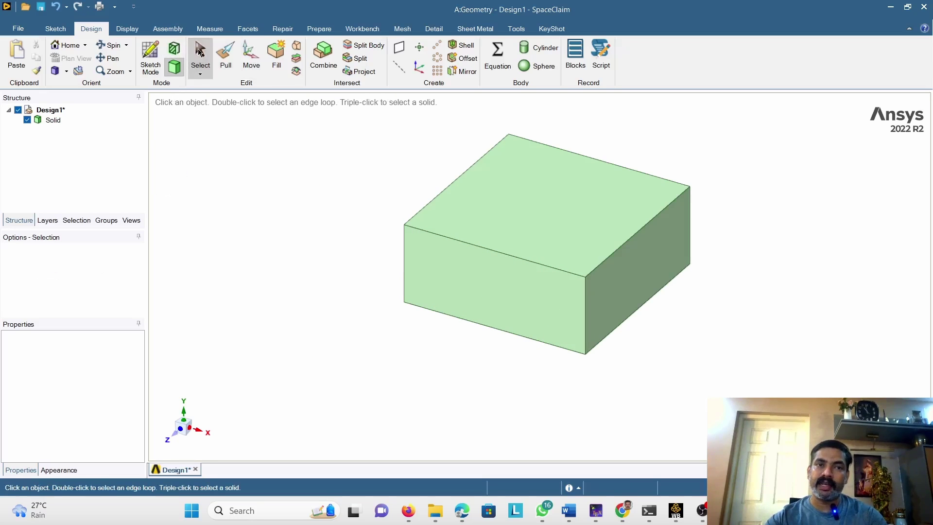
{"action": "left_click", "coordinate": [489, 286]}
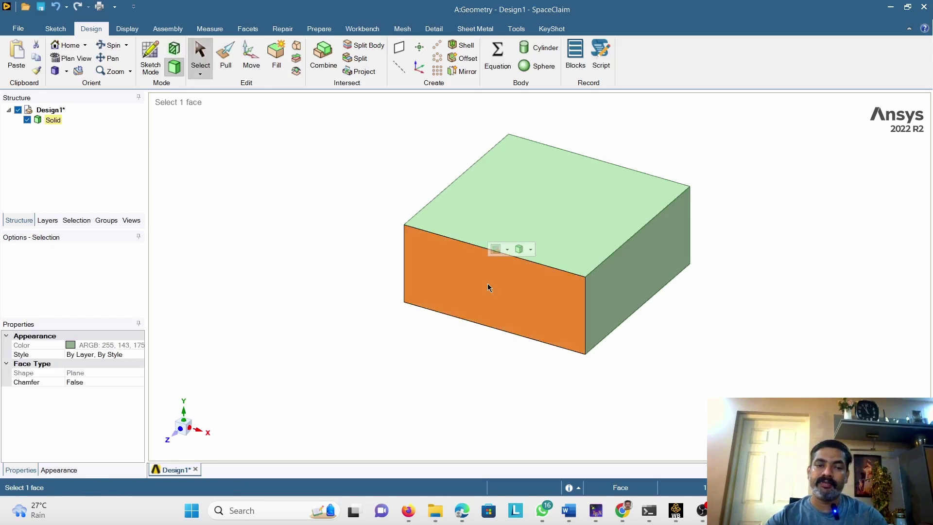
{"action": "key", "text": "ctrl"}
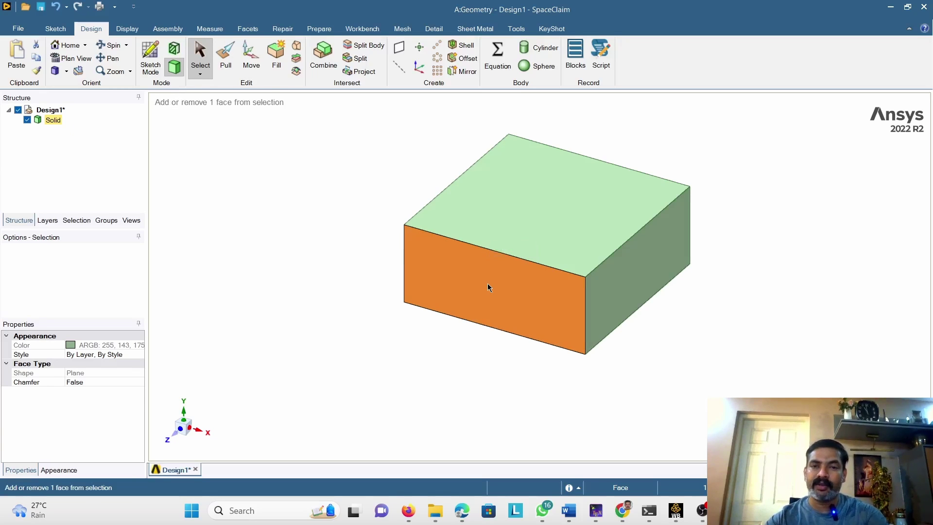
{"action": "key", "text": "ctrl+c"}
{"action": "key", "text": "ctrl+v"}
{"action": "left_click", "coordinate": [62, 130]}
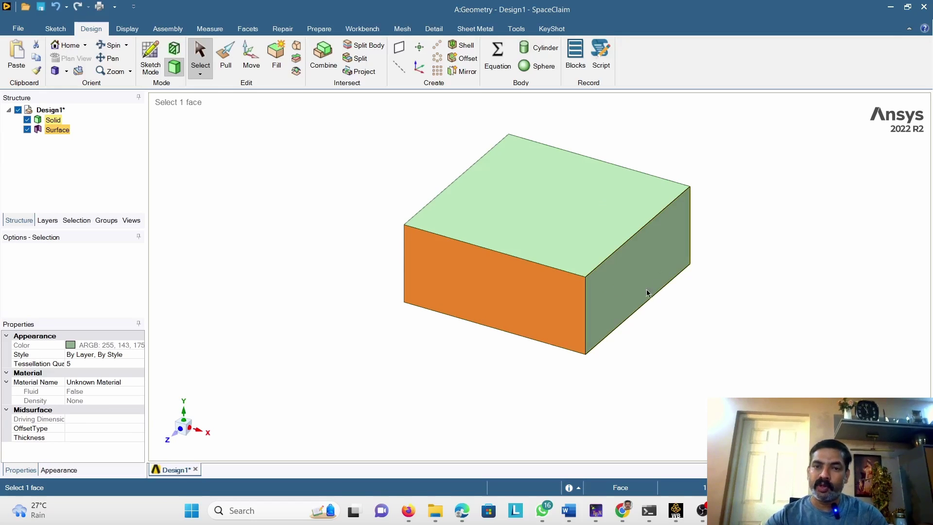
- Copy the block's top face together with its adjoining +X side face and paste them in place as one surface body
{"action": "left_click", "coordinate": [563, 208]}
{"action": "left_click", "coordinate": [633, 278], "text": "ctrl"}
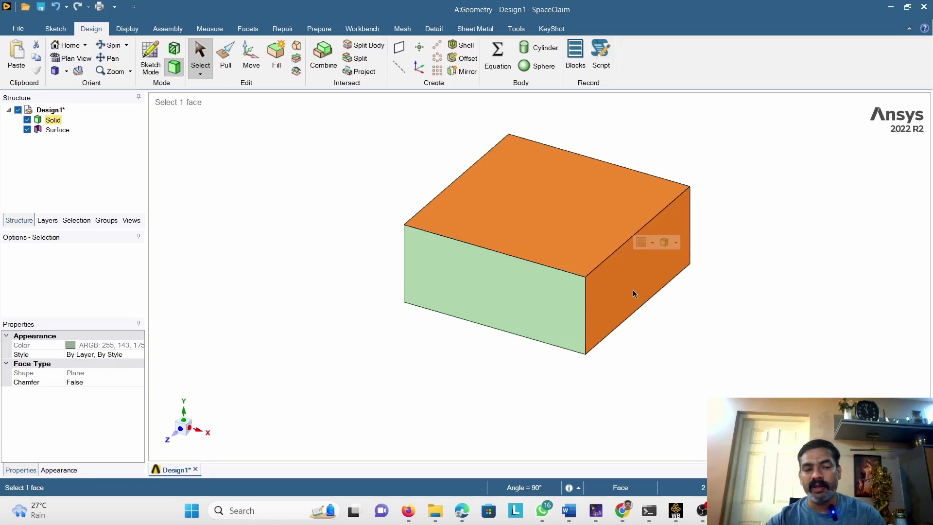
{"action": "key", "text": "ctrl"}
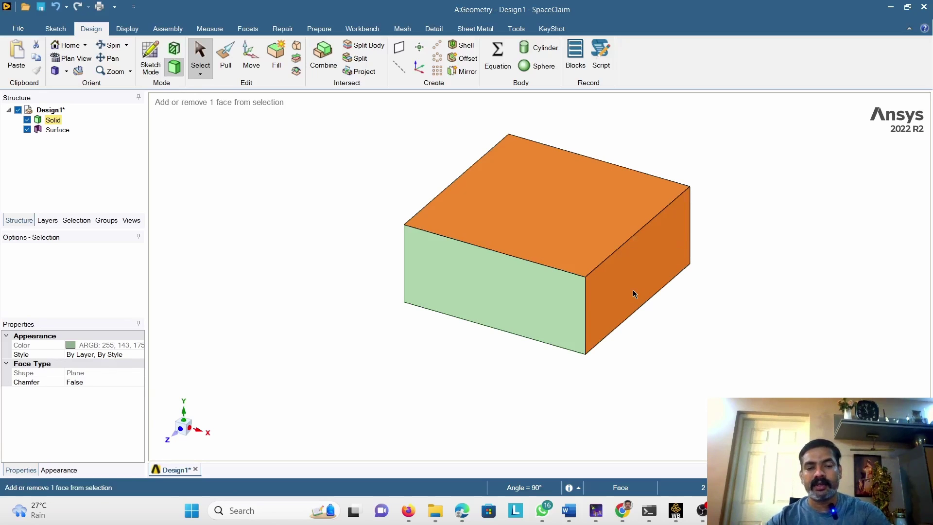
{"action": "key", "text": "ctrl+c"}
{"action": "key", "text": "ctrl+v"}
{"action": "left_click", "coordinate": [447, 329]}
- Temporarily hide the solid block to inspect the pasted surfaces, and show it again
{"action": "mouse_move", "coordinate": [447, 329]}
{"action": "middle_mouse_down"}
{"action": "mouse_move", "coordinate": [500, 337]}
{"action": "mouse_move", "coordinate": [476, 346]}
{"action": "mouse_move", "coordinate": [452, 333]}
{"action": "middle_mouse_up"}
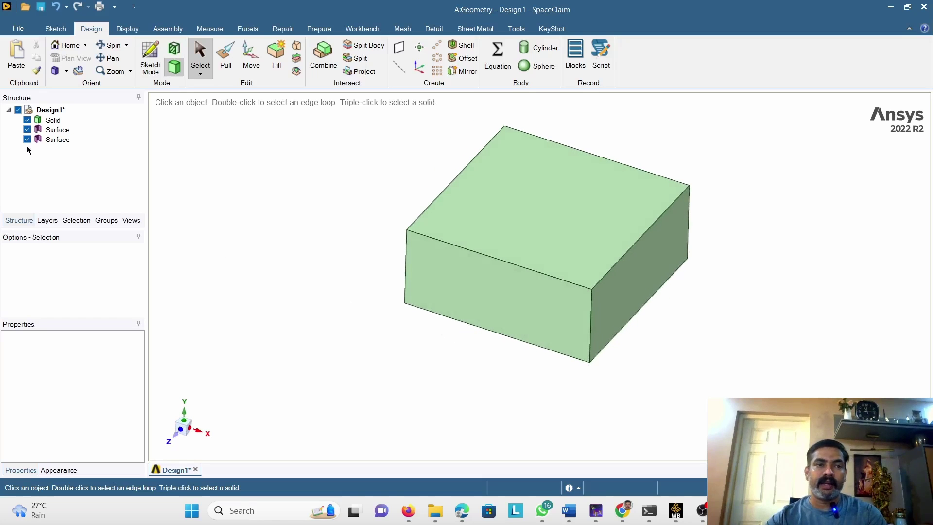
{"action": "left_click", "coordinate": [28, 120]}
{"action": "middle_click_drag", "start_coordinate": [400, 312], "coordinate": [481, 354]}
{"action": "left_click", "coordinate": [27, 120]}
{"action": "middle_click_drag", "start_coordinate": [442, 299], "coordinate": [424, 288]}
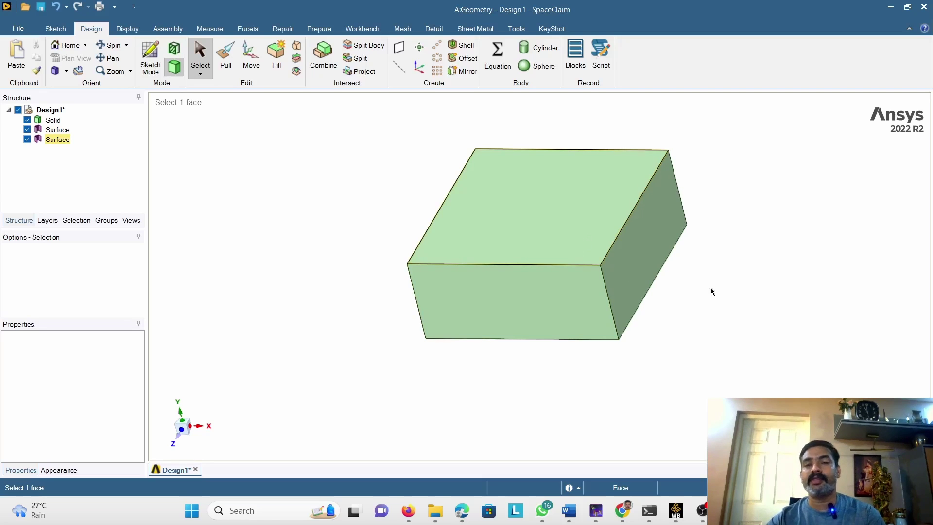
- Copy the edge shared by the top and +X side faces, paste it in place as a curve, and expand the Curves group
{"action": "middle_click_drag", "start_coordinate": [594, 357], "coordinate": [529, 343]}
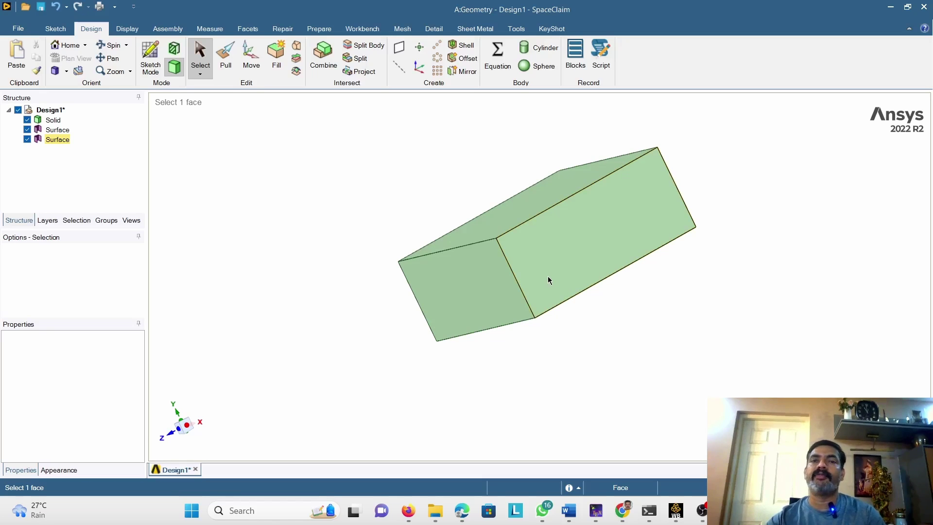
{"action": "middle_click_drag", "start_coordinate": [589, 260], "coordinate": [568, 259]}
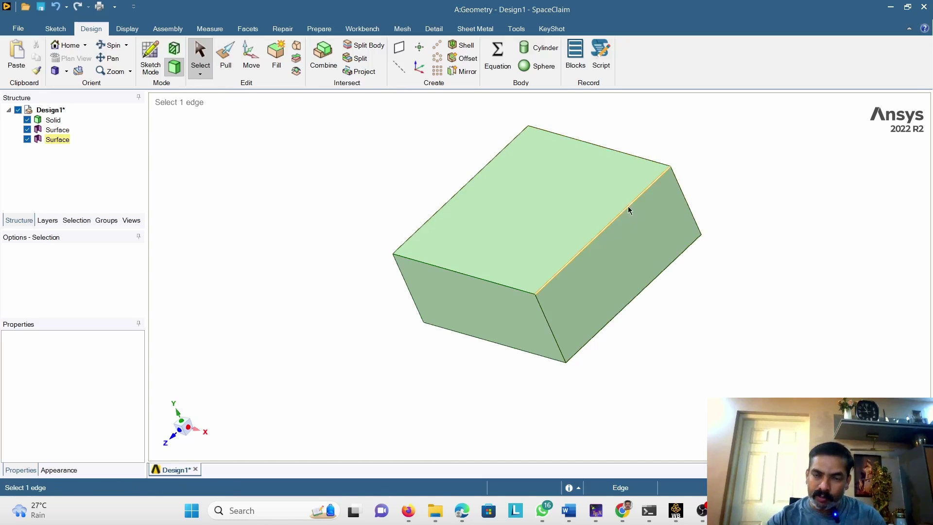
{"action": "left_click", "coordinate": [614, 221]}
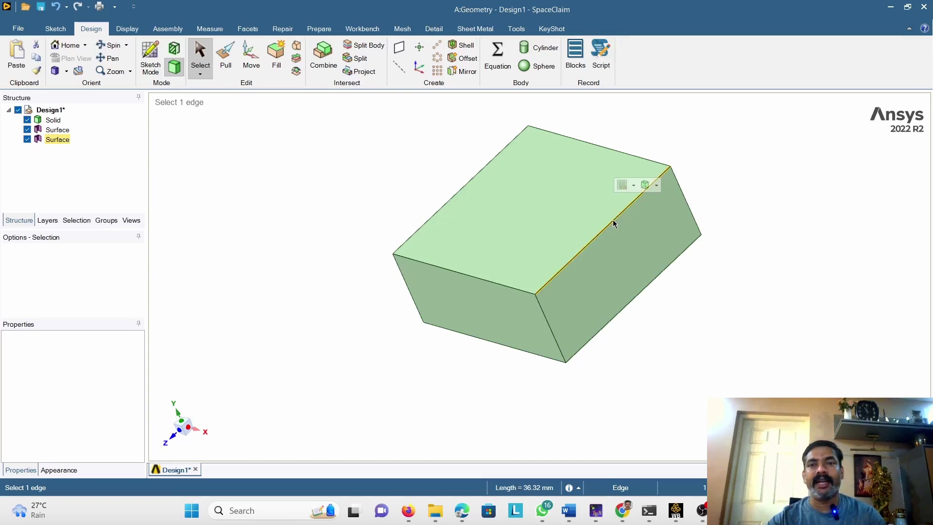
{"action": "middle_click_drag", "start_coordinate": [665, 305], "coordinate": [686, 305]}
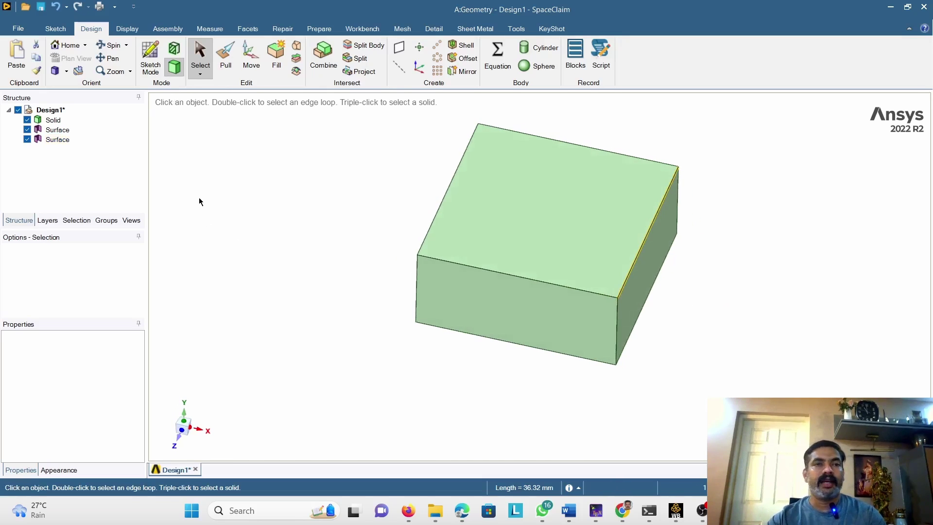
{"action": "key", "text": "ctrl+c"}
{"action": "key", "text": "ctrl+v"}
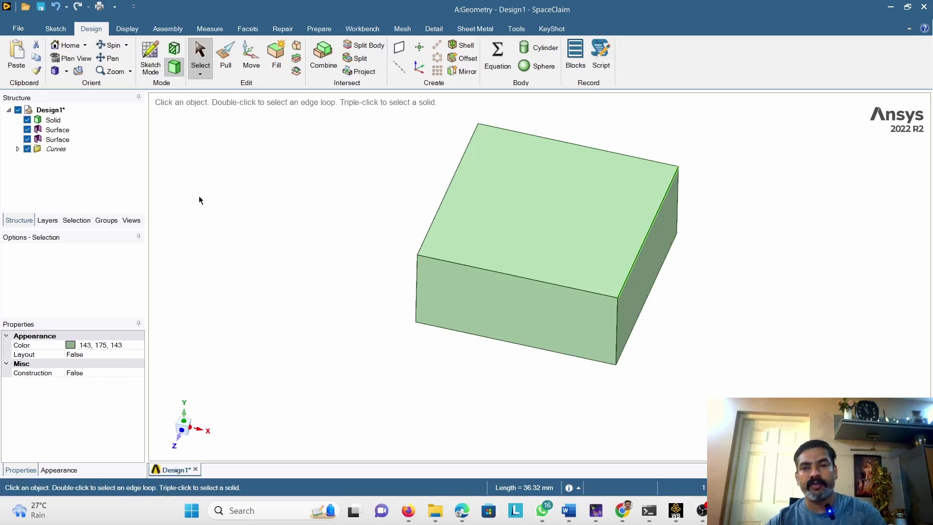
{"action": "left_click", "coordinate": [18, 149]}
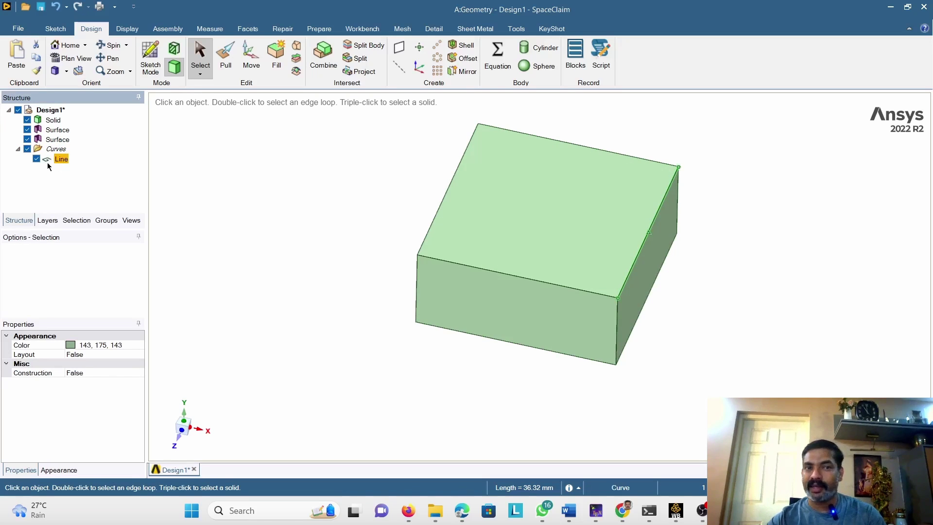
- Turn the selected line on the block's top +X edge into a beam with a solid circular profile
{"action": "middle_click_drag", "start_coordinate": [416, 343], "coordinate": [345, 337]}
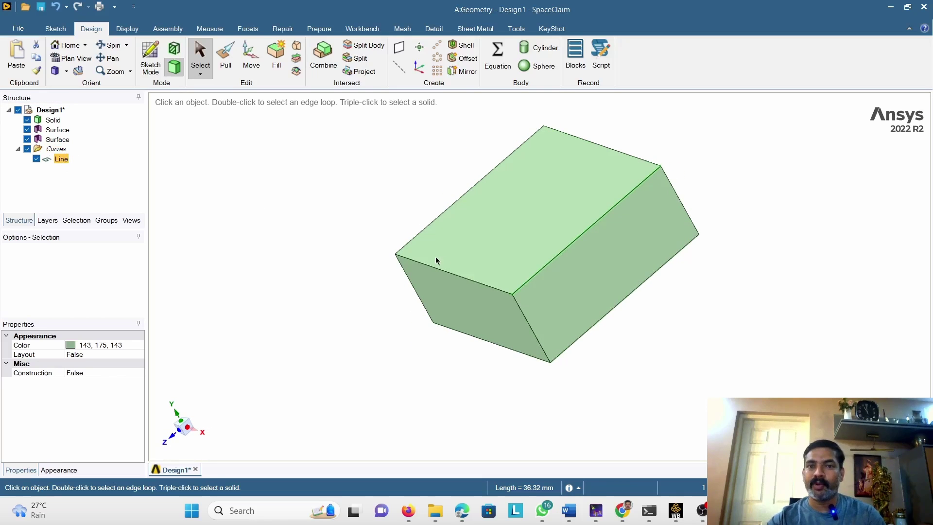
{"action": "middle_click_drag", "start_coordinate": [573, 357], "coordinate": [625, 349]}
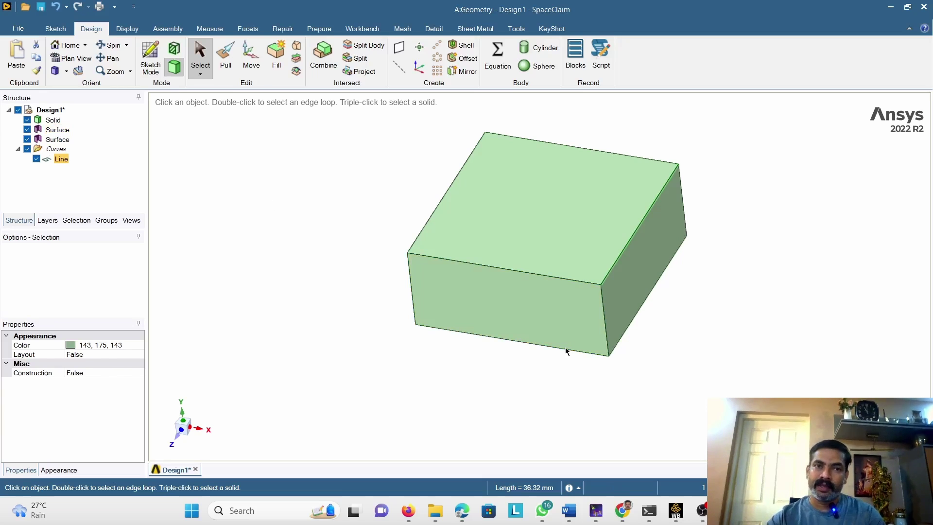
{"action": "middle_click_drag", "start_coordinate": [620, 366], "coordinate": [598, 350]}
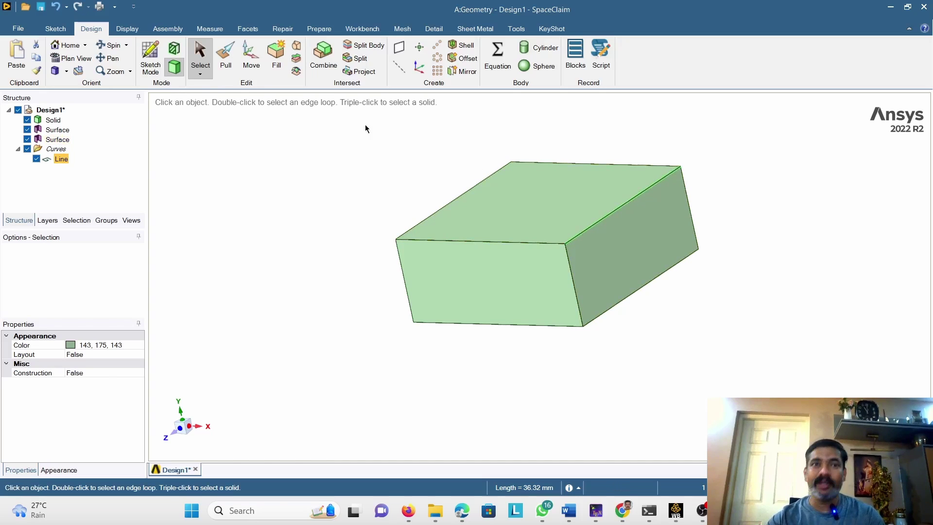
{"action": "left_click", "coordinate": [320, 31]}
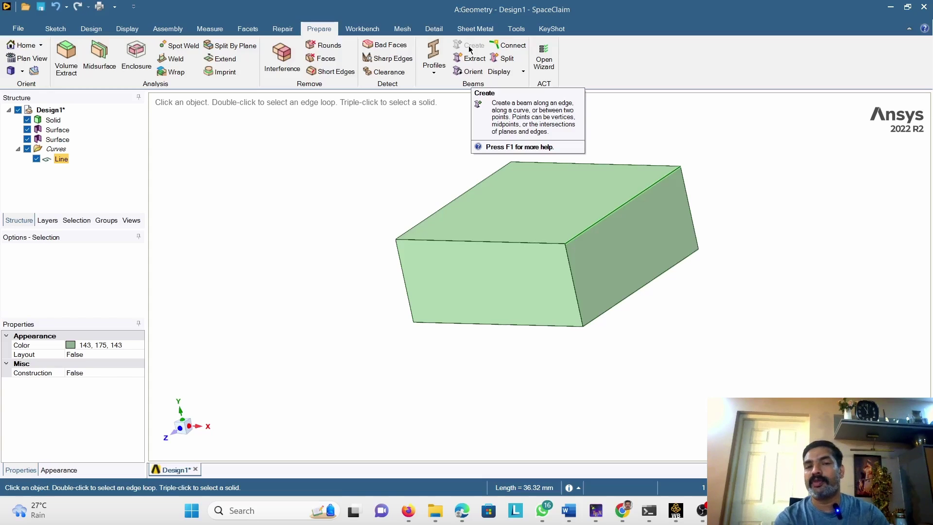
{"action": "left_click", "coordinate": [432, 74]}
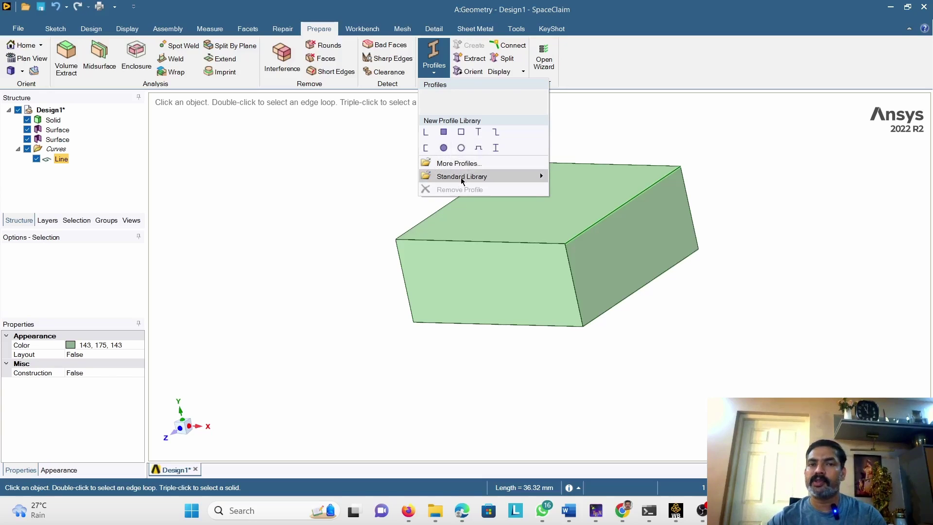
{"action": "left_click", "coordinate": [443, 148]}
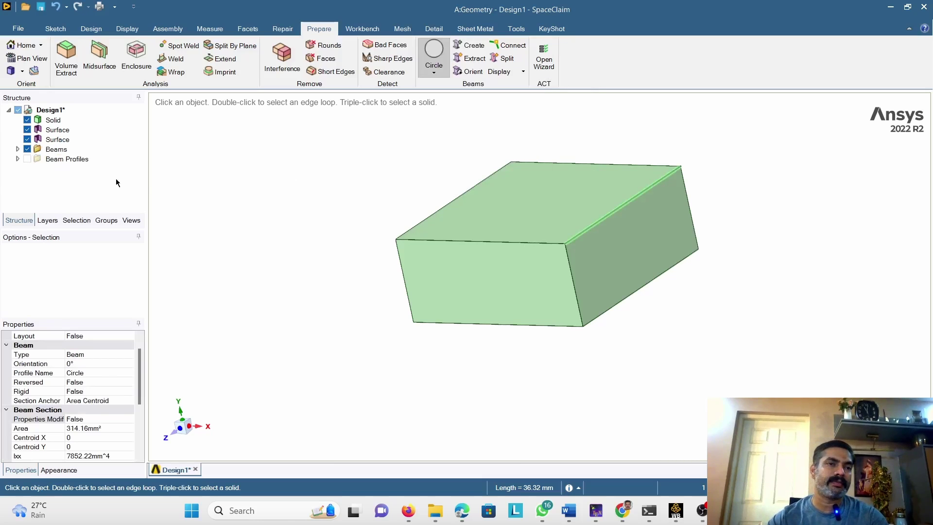
- Expand the Beams and Beam Profiles groups to inspect the new beam and its profile, and clear the selection
{"action": "double_click", "coordinate": [60, 148]}
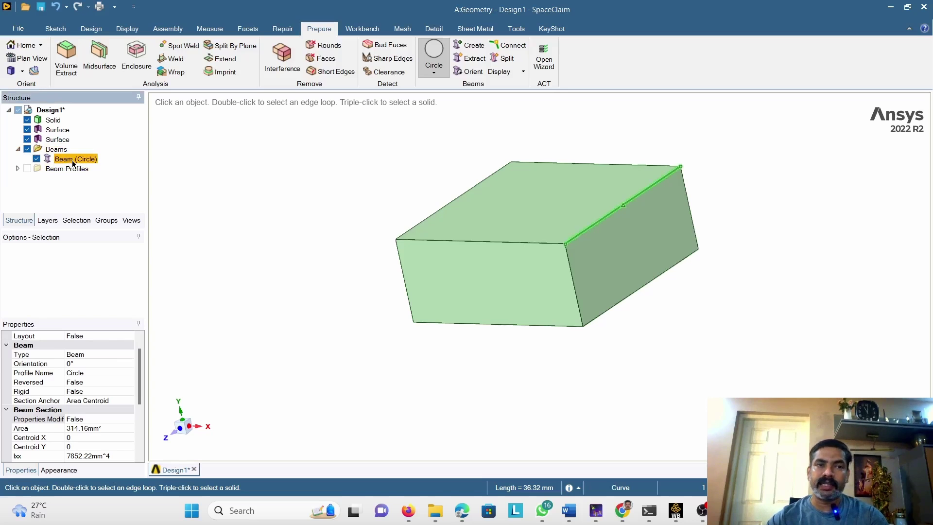
{"action": "double_click", "coordinate": [67, 169]}
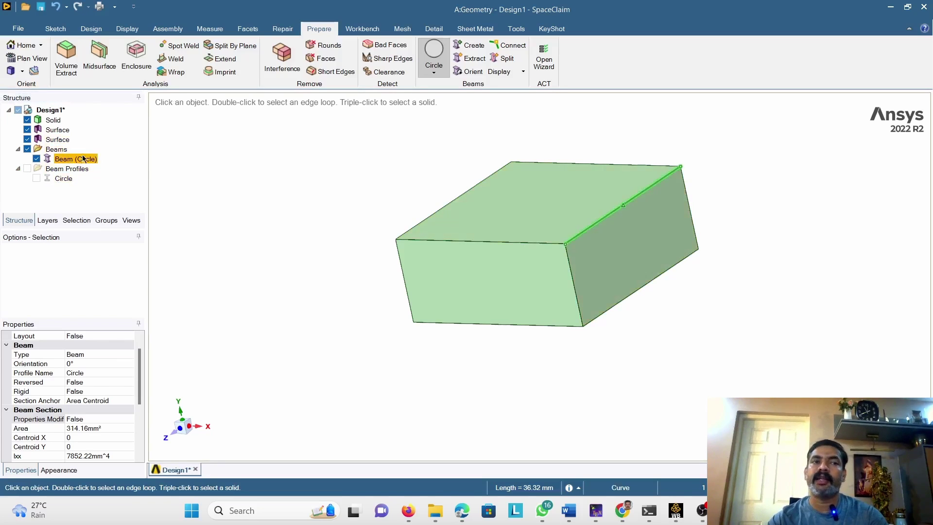
{"action": "left_click", "coordinate": [239, 185]}
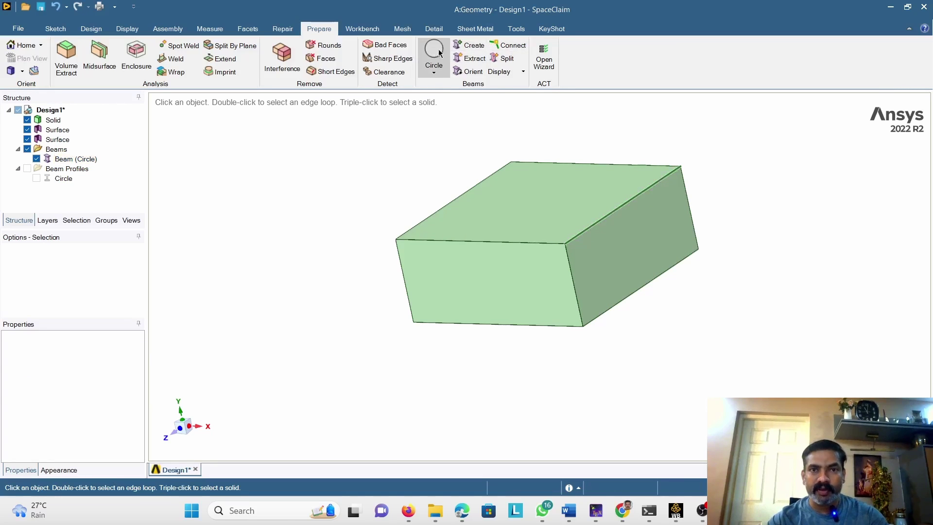
- Create a beam with the Circle profile along the edge shared by the block's top and front faces
{"action": "left_click", "coordinate": [472, 46]}
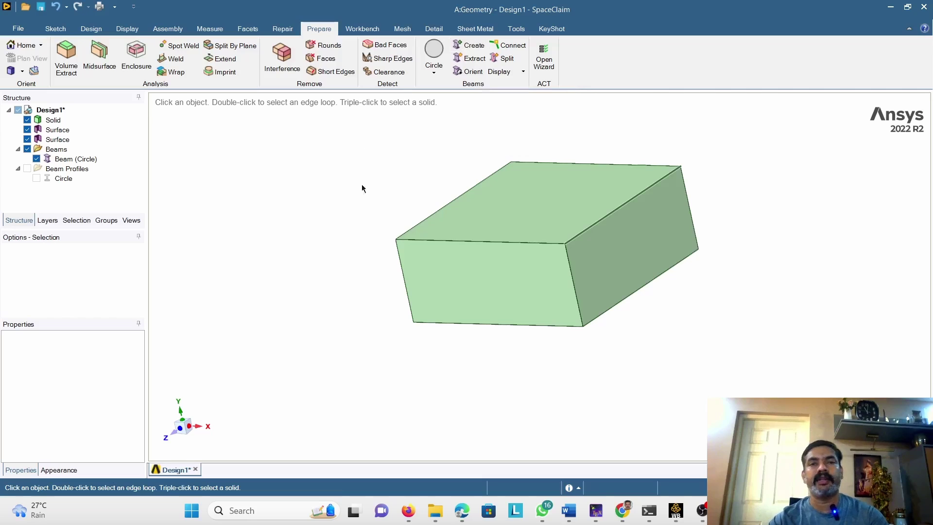
{"action": "left_click", "coordinate": [463, 240]}
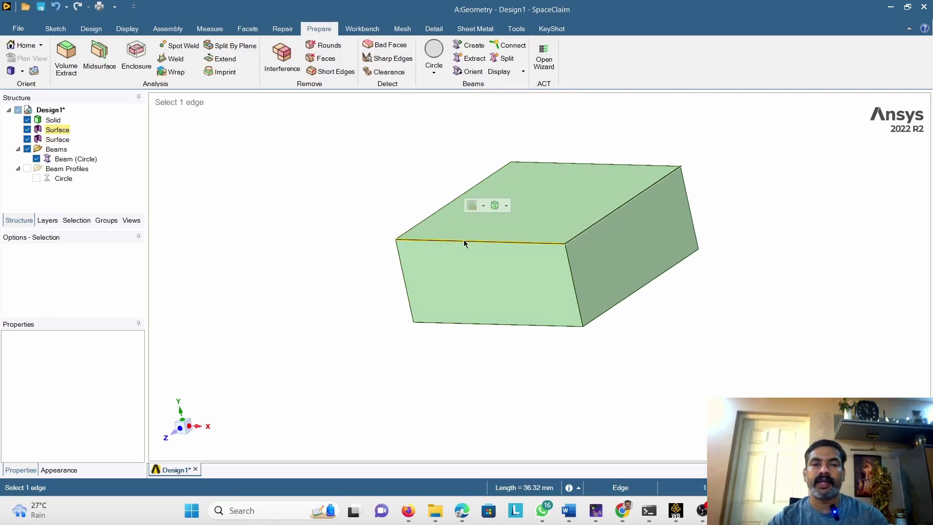
{"action": "left_click", "coordinate": [474, 48]}
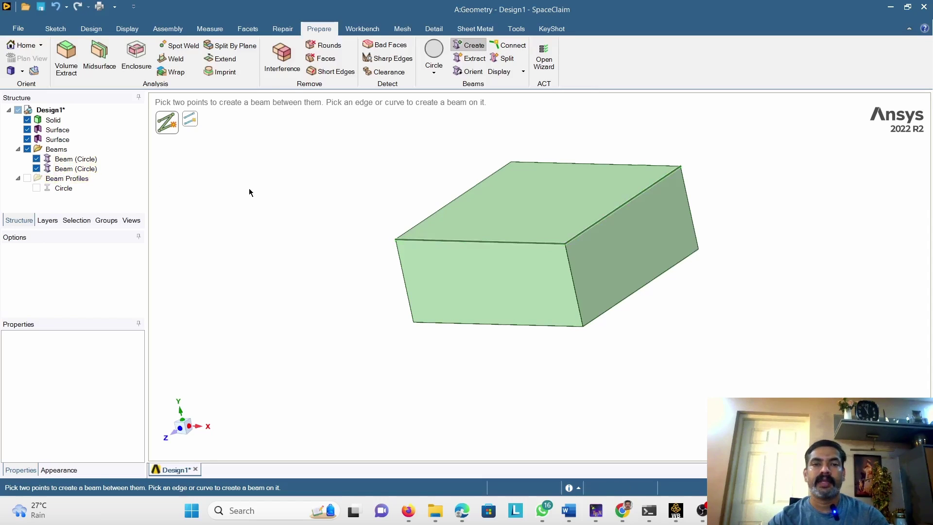
- Add a Circular Tube profile and create a beam with it along the top face's -X side edge
{"action": "left_click", "coordinate": [433, 71]}
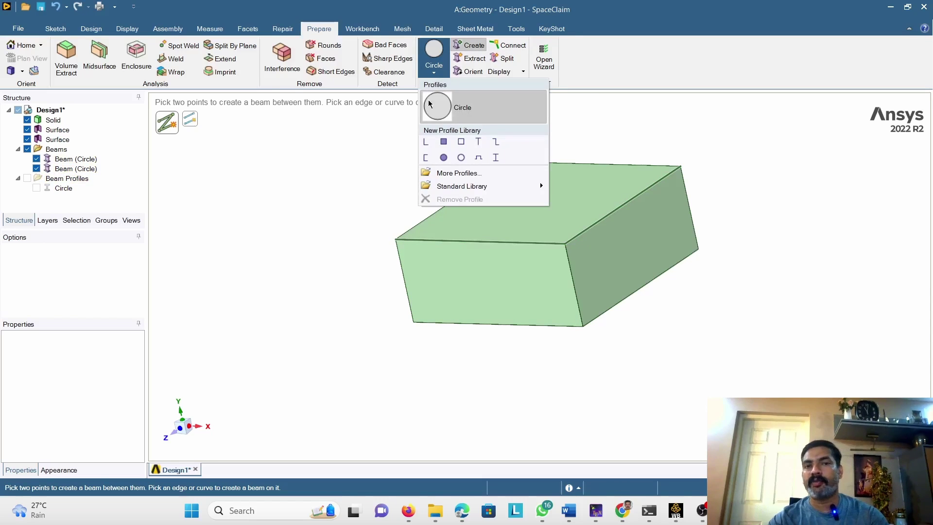
{"action": "left_click", "coordinate": [461, 157]}
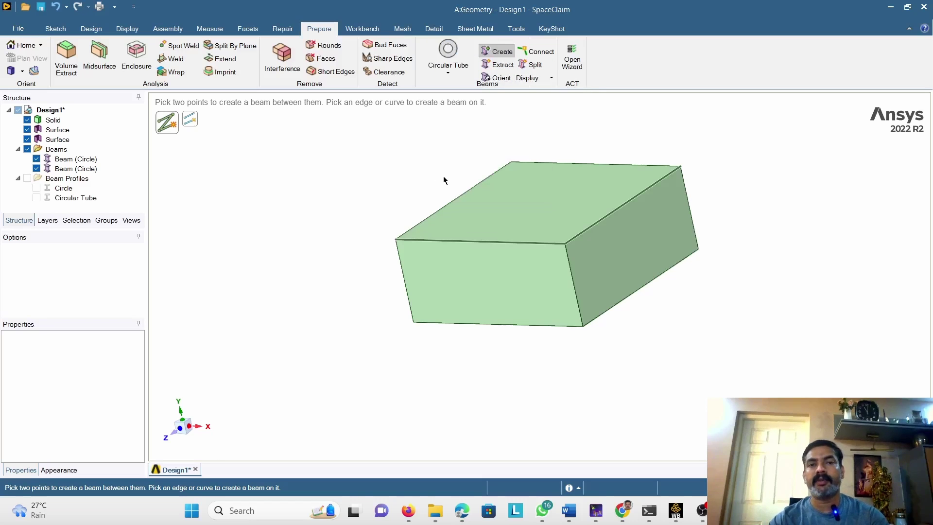
{"action": "left_click", "coordinate": [460, 195]}
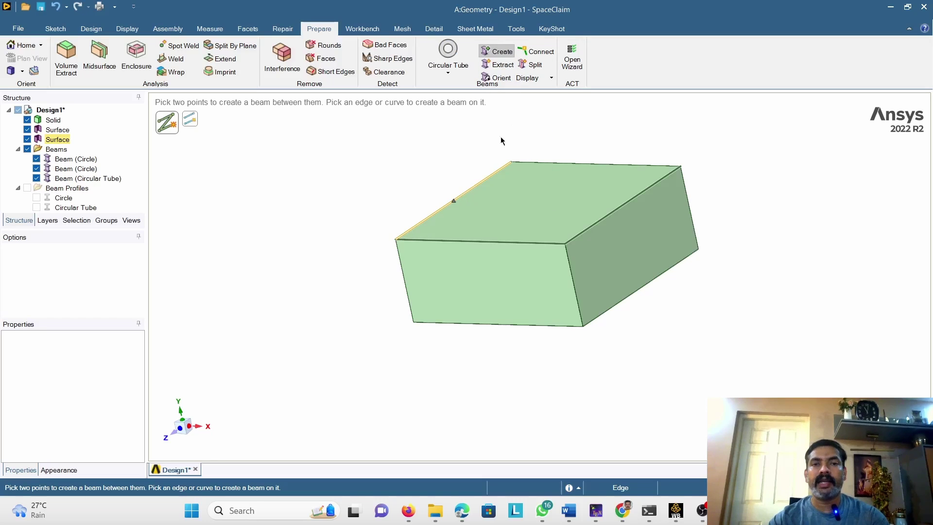